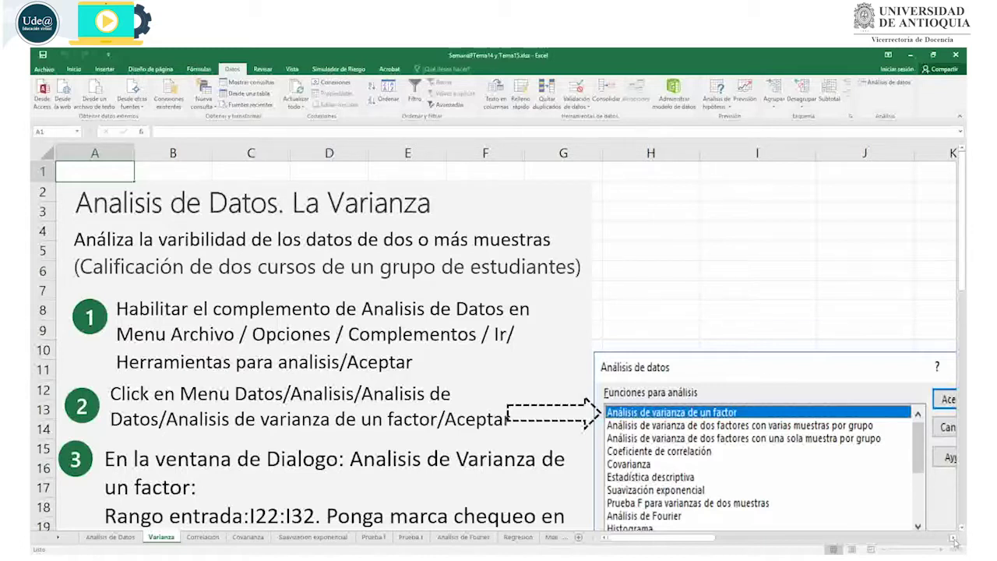
- Examine the NOTA FINAL DE ASIGNATURAS table on the Varianza sheet, checking its NOMBRES, MATEMATICAS and INFORMATICA columns
scroll(953, 540, right, 4)
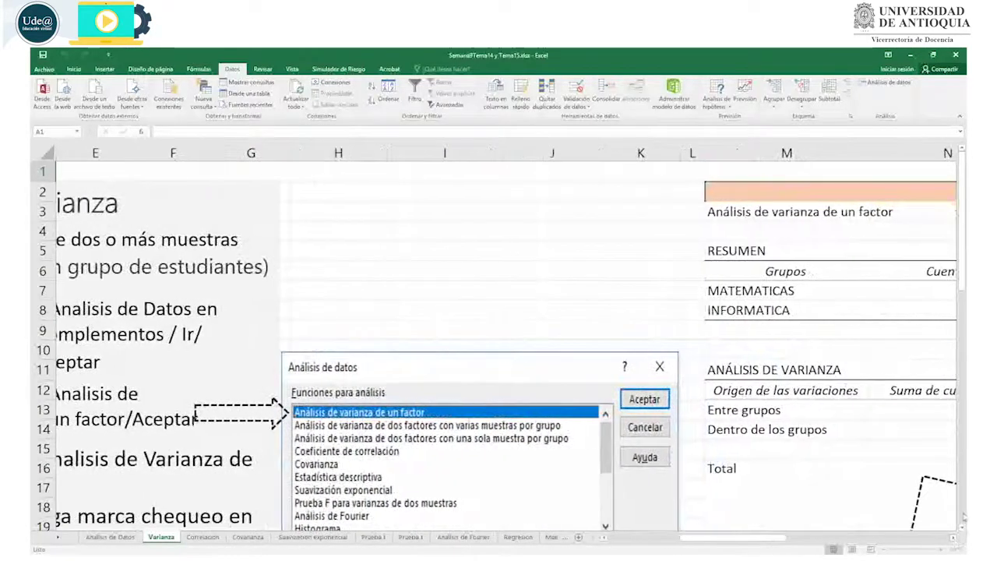
scroll(964, 516, down, 4)
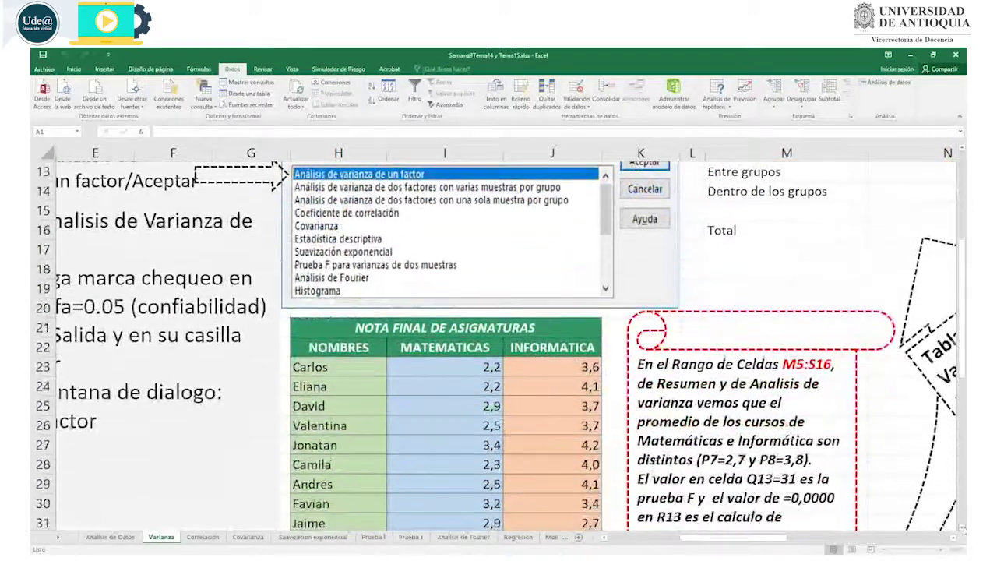
scroll(964, 528, down, 3)
click(409, 174)
drag(409, 175, 435, 387)
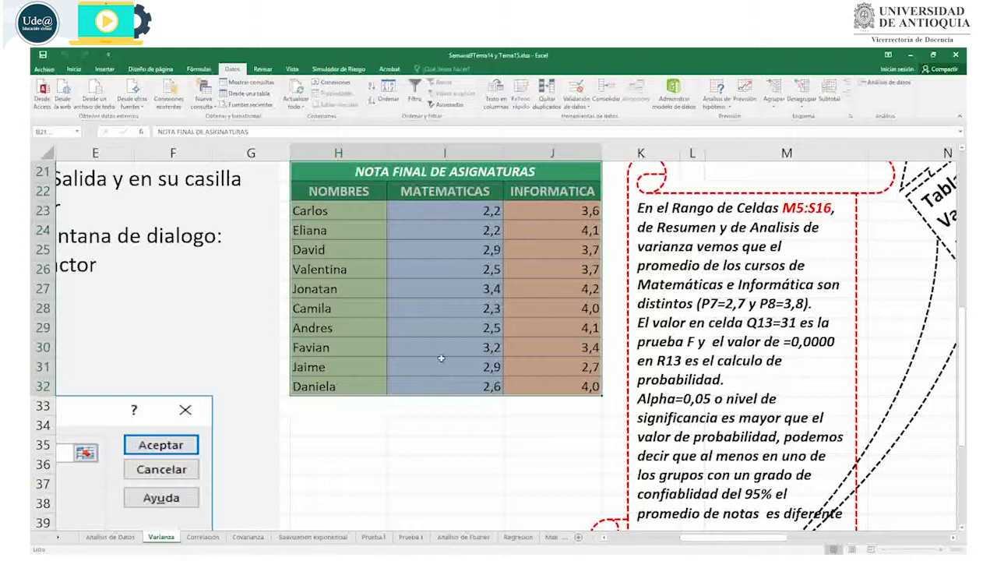
click(470, 191)
click(539, 191)
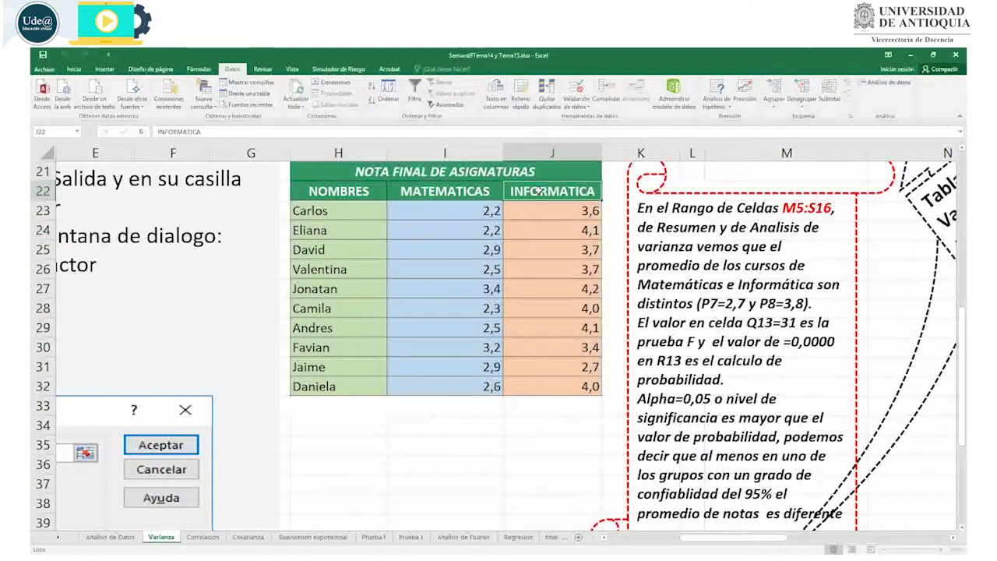
drag(369, 187, 322, 385)
drag(440, 189, 425, 381)
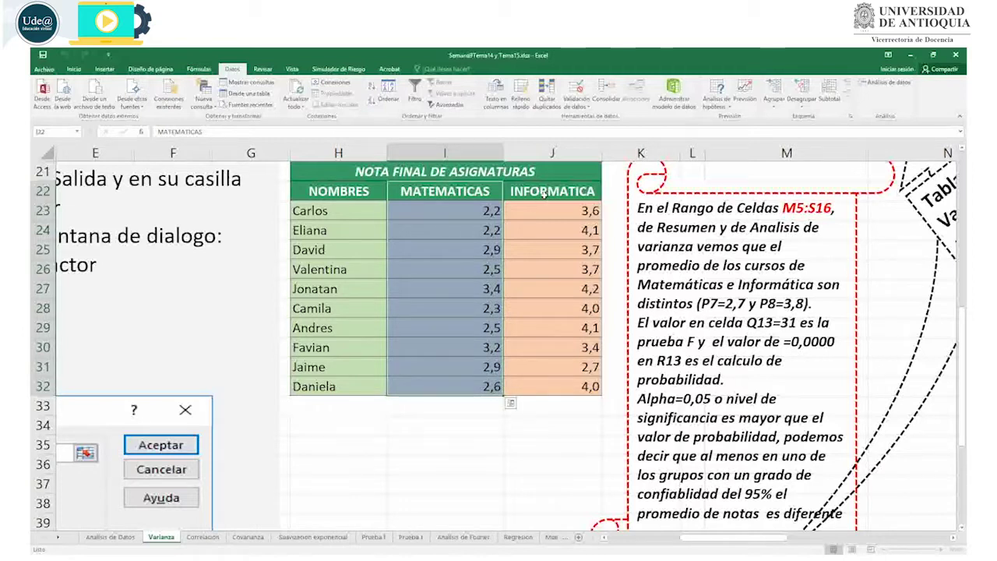
- Open the Excel options at Complementos and bring up the Complementos de Excel manager to check the analysis add-in
scroll(921, 167, up, 2)
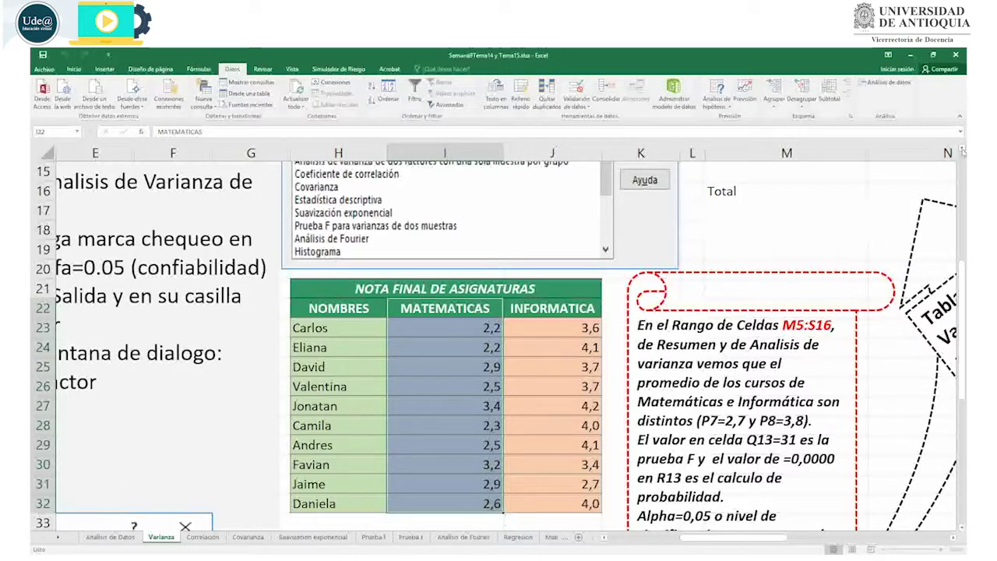
scroll(963, 152, up, 1)
scroll(499, 343, up, 4)
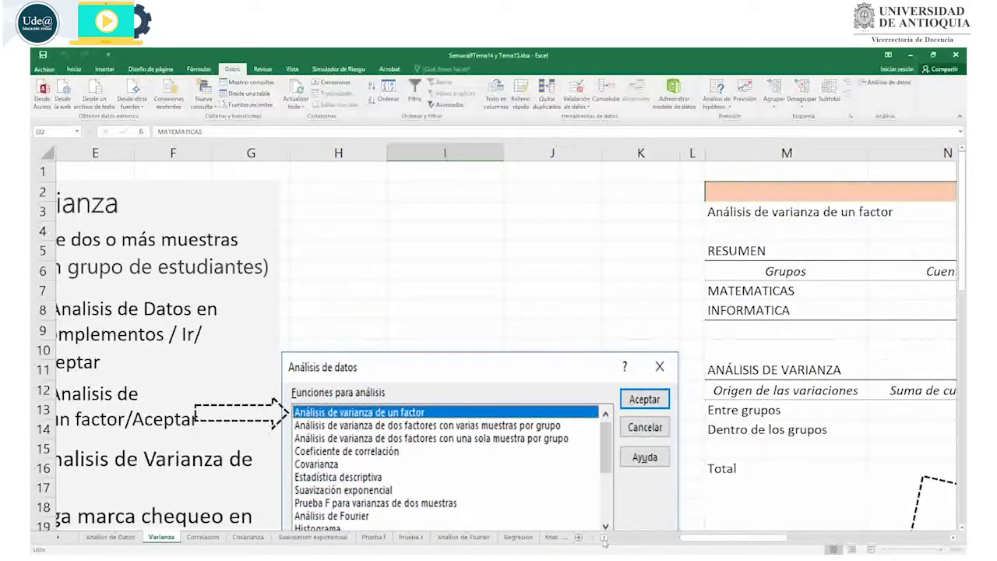
scroll(604, 543, left, 4)
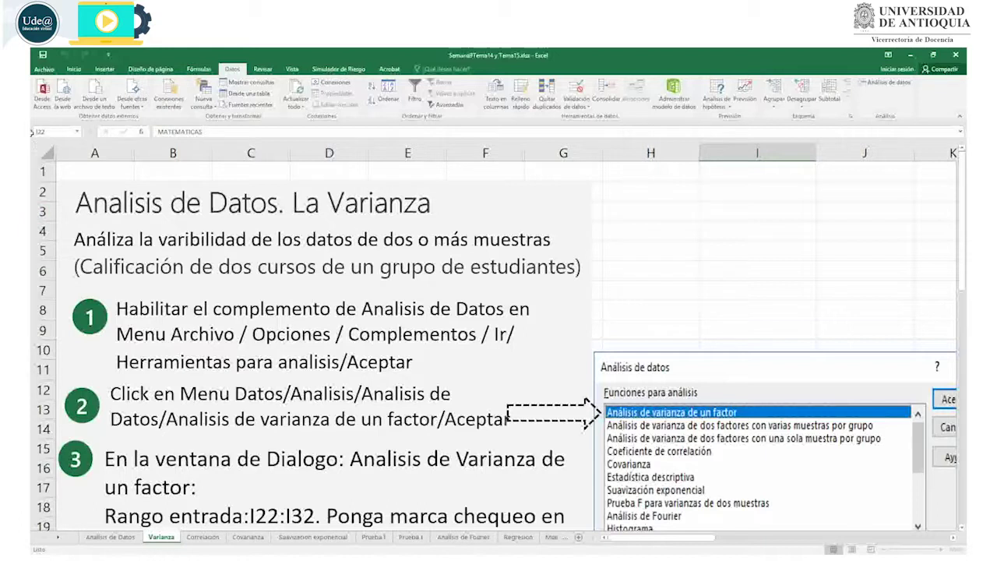
click(43, 69)
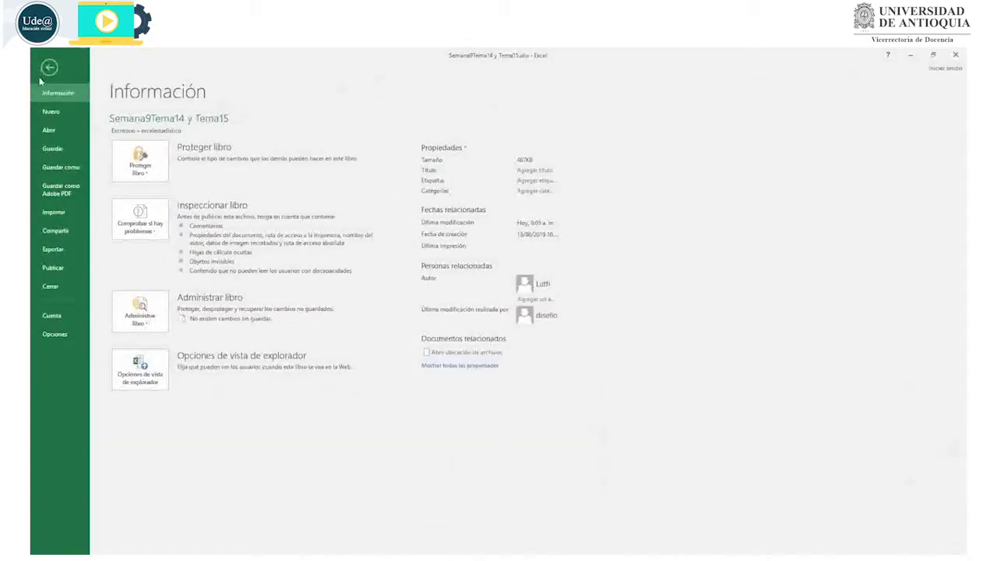
click(55, 334)
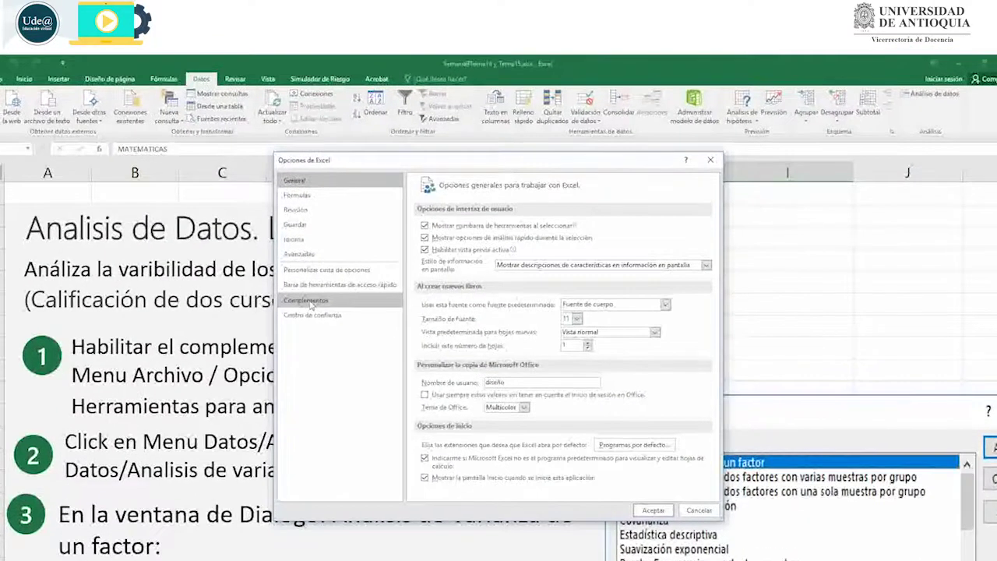
click(324, 268)
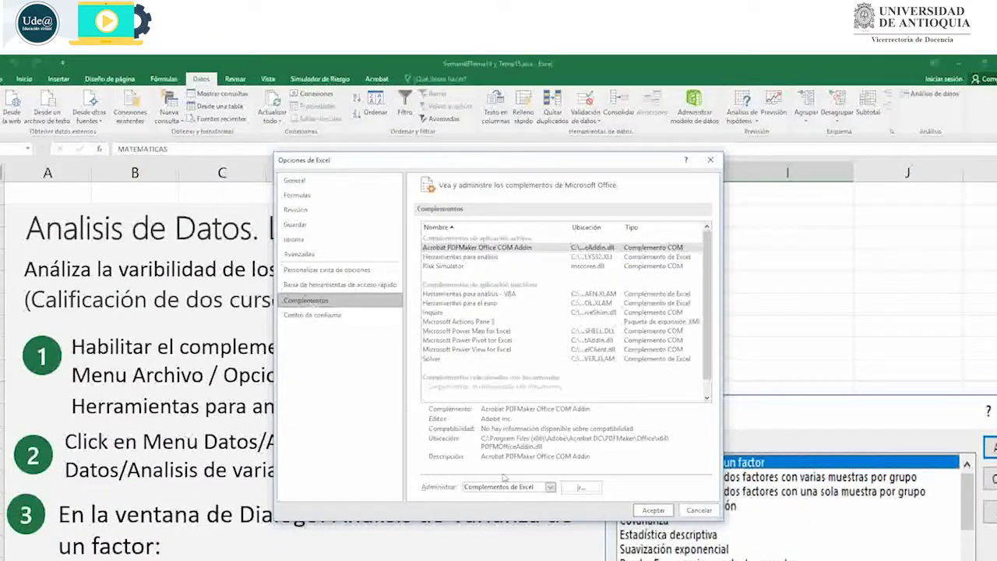
click(590, 489)
click(581, 489)
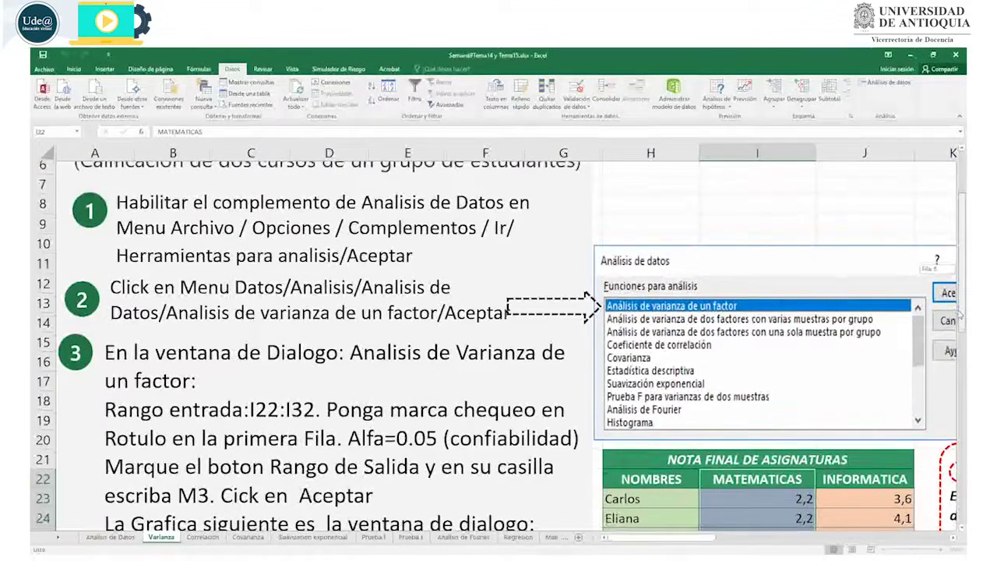
- Open the data analysis tools and start the function Análisis de varianza de un factor
scroll(306, 330, down, 1)
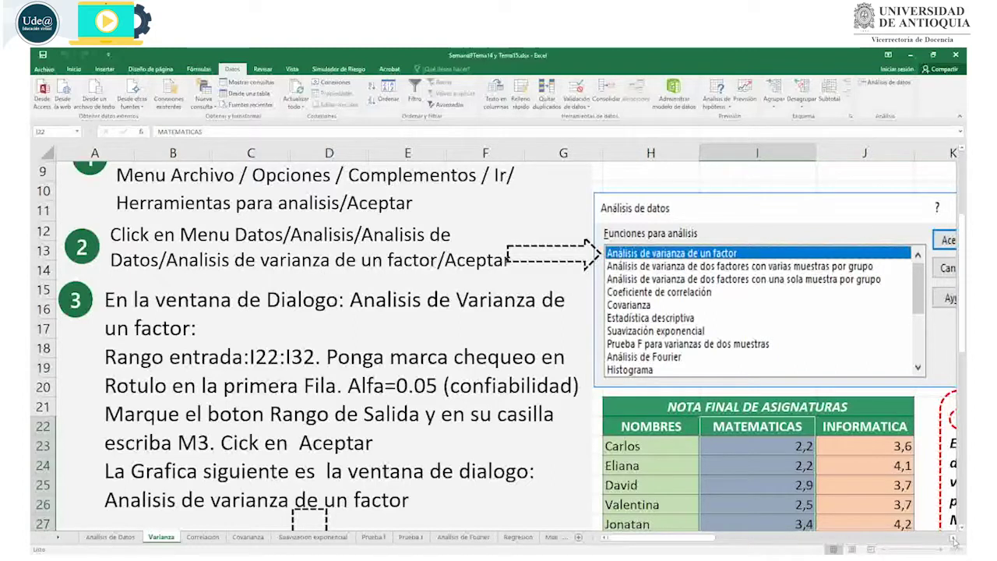
scroll(715, 391, right, 1)
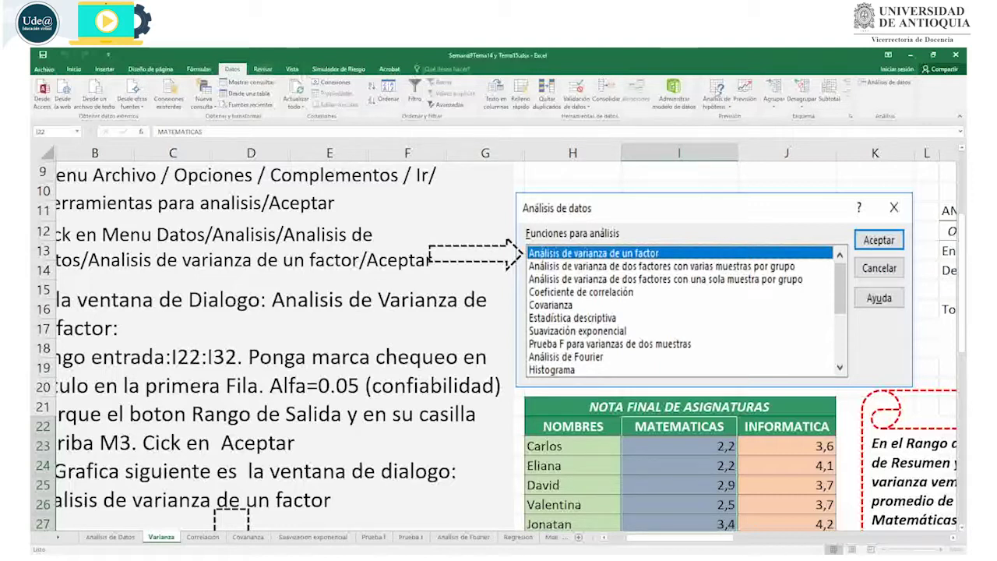
click(883, 82)
drag(526, 296, 353, 198)
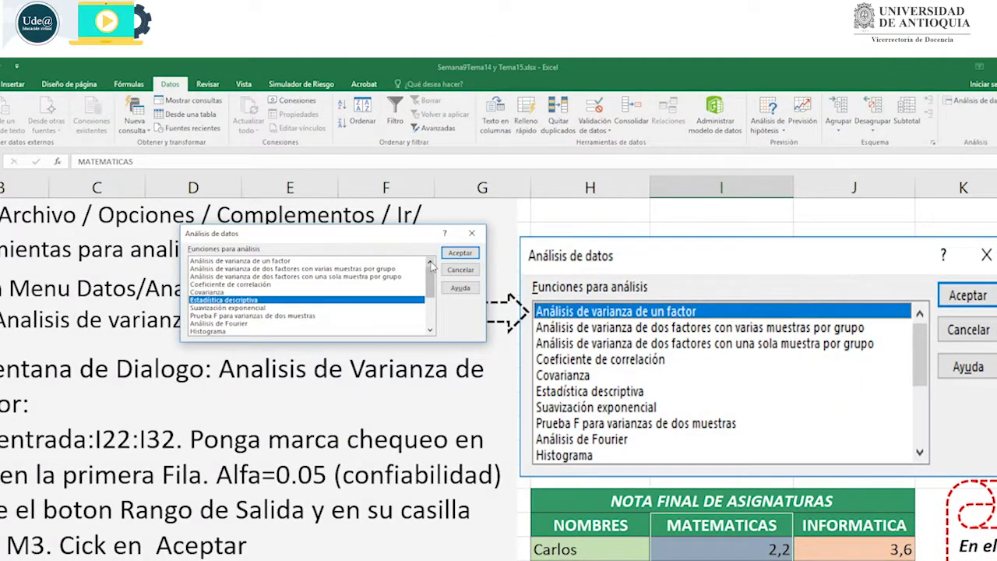
click(277, 262)
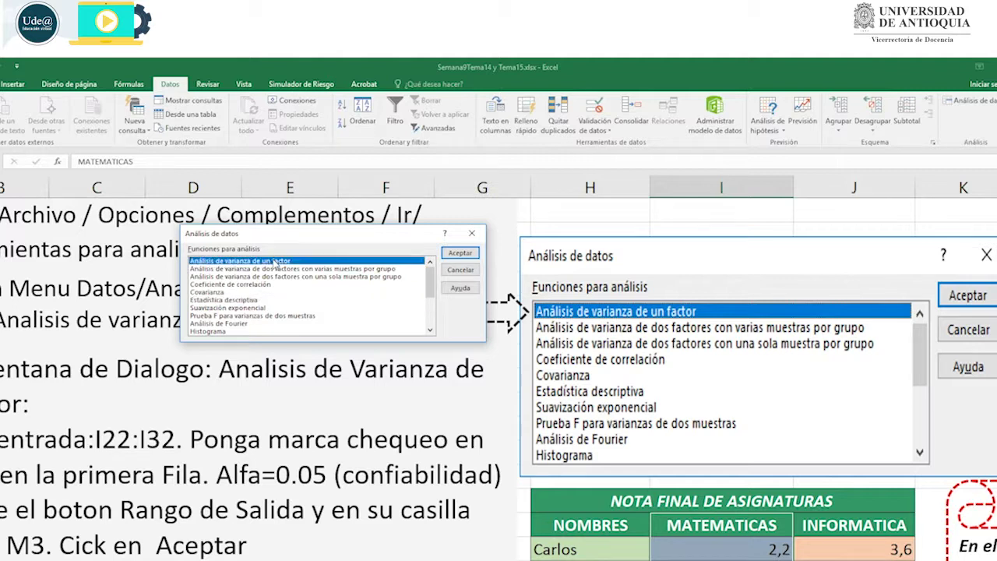
drag(402, 242, 366, 281)
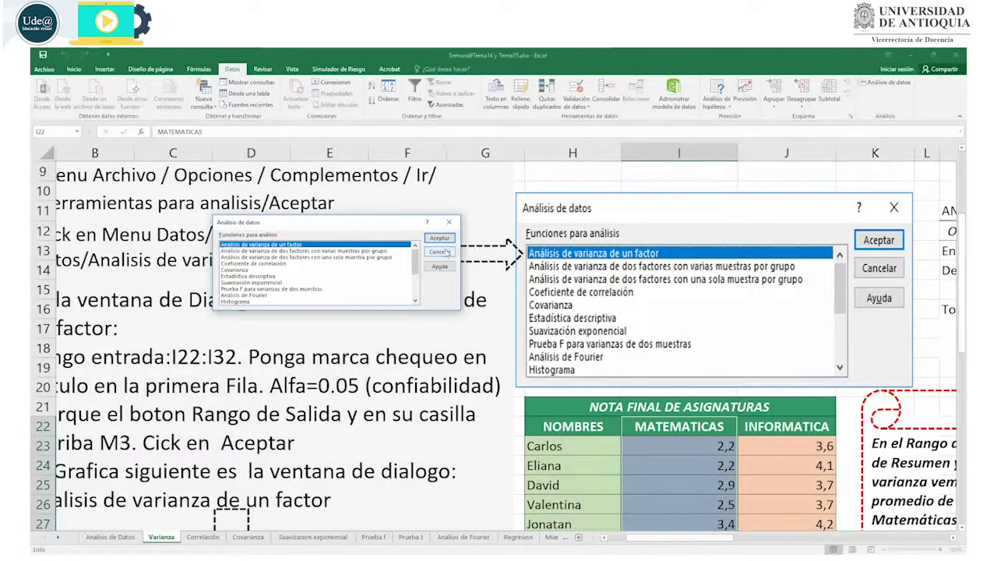
click(439, 237)
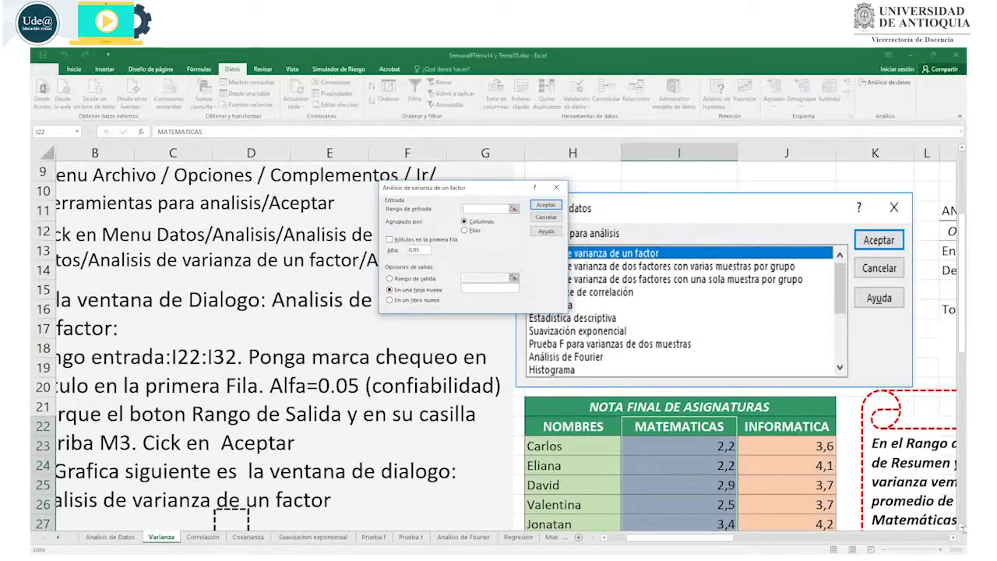
- Compare the single-factor variance dialog with the sample settings pictured below the instructions on the sheet
scroll(499, 343, down, 2)
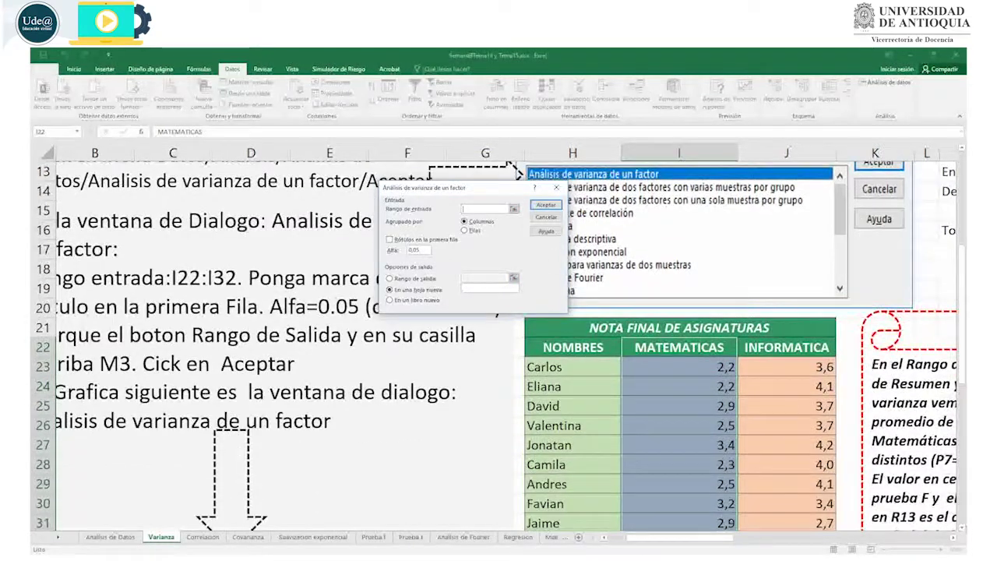
scroll(499, 343, down, 4)
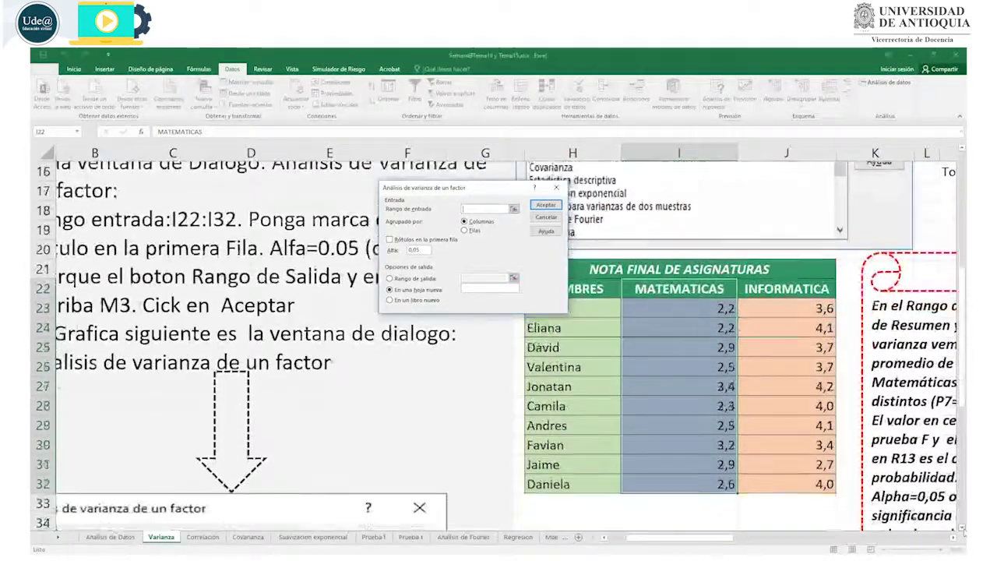
scroll(499, 342, down, 3)
drag(520, 193, 612, 199)
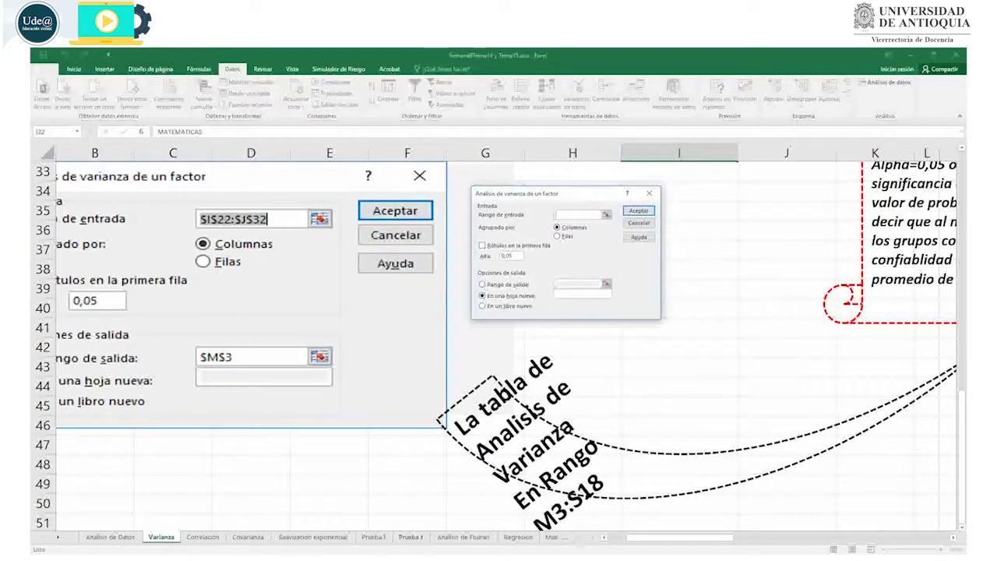
click(603, 537)
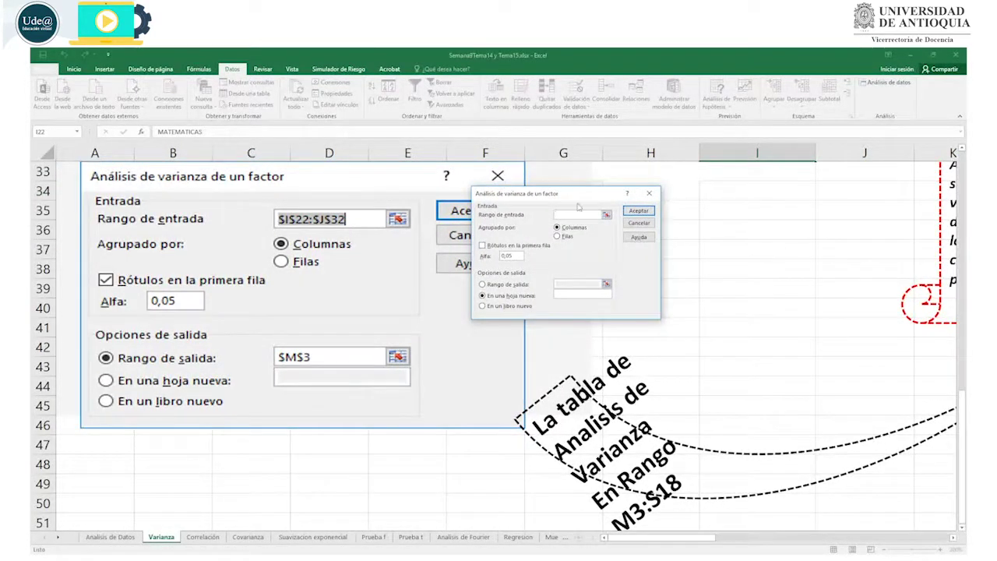
drag(595, 201, 639, 204)
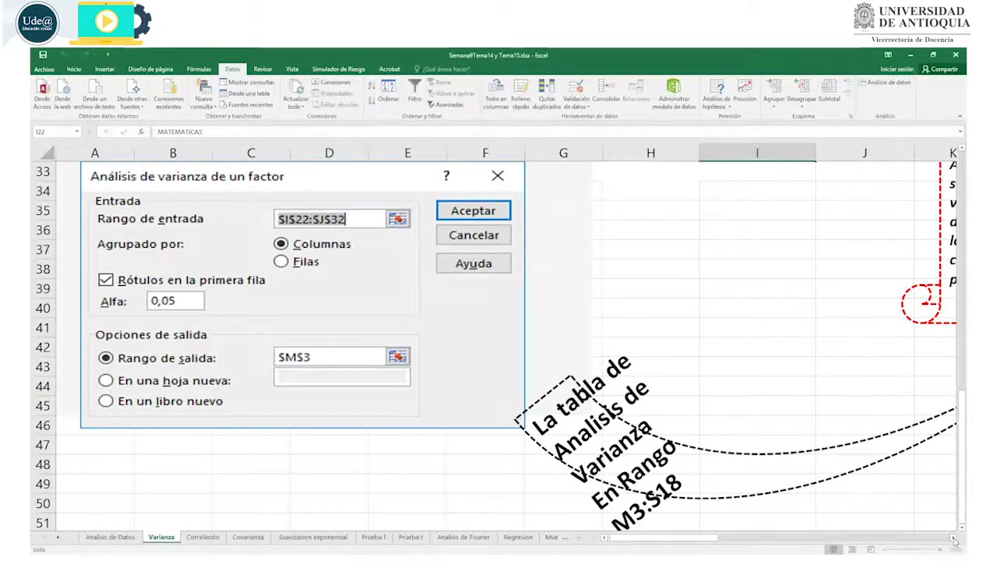
- Examine the RESUMEN results table, comparing the averages of MATEMATICAS and INFORMATICA in cells P7 and P8
scroll(954, 540, right, 5)
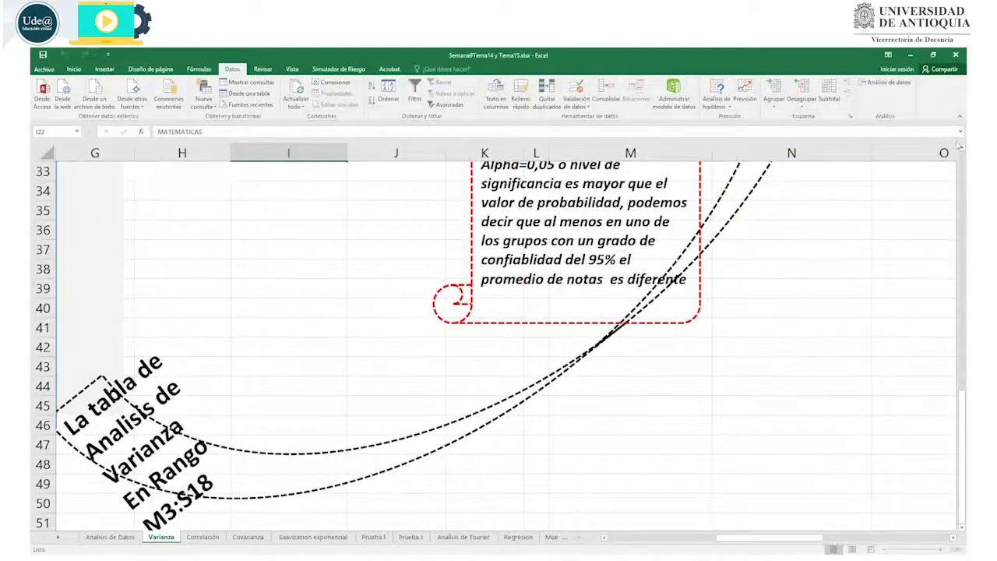
click(963, 150)
click(963, 150)
click(962, 150)
scroll(962, 150, up, 9)
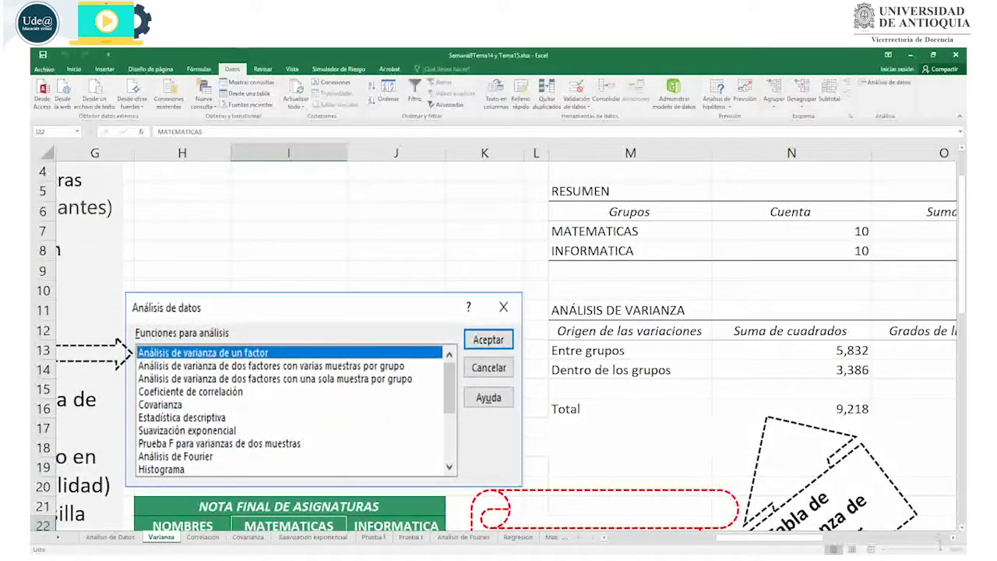
scroll(953, 541, right, 4)
scroll(954, 541, right, 2)
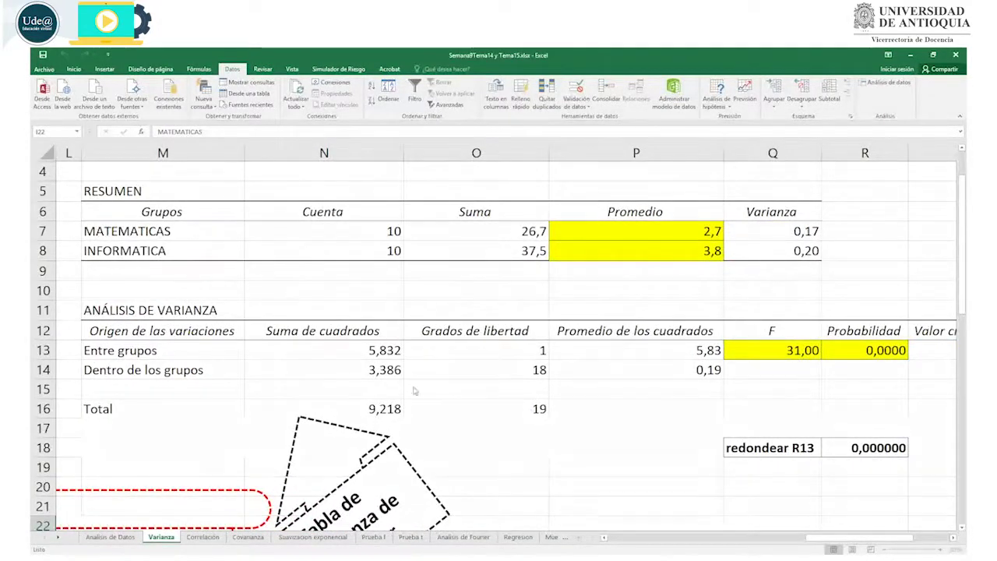
click(163, 232)
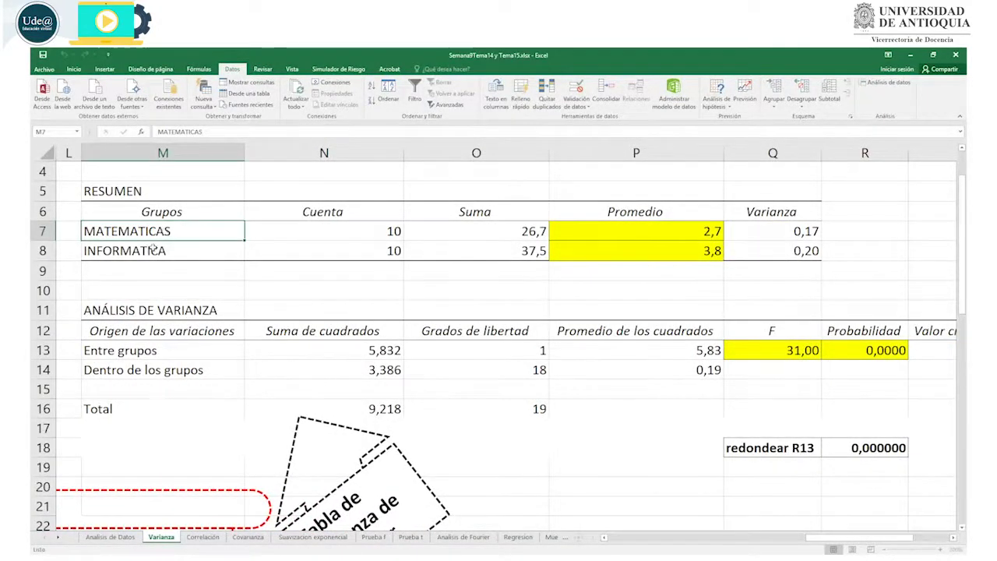
click(153, 248)
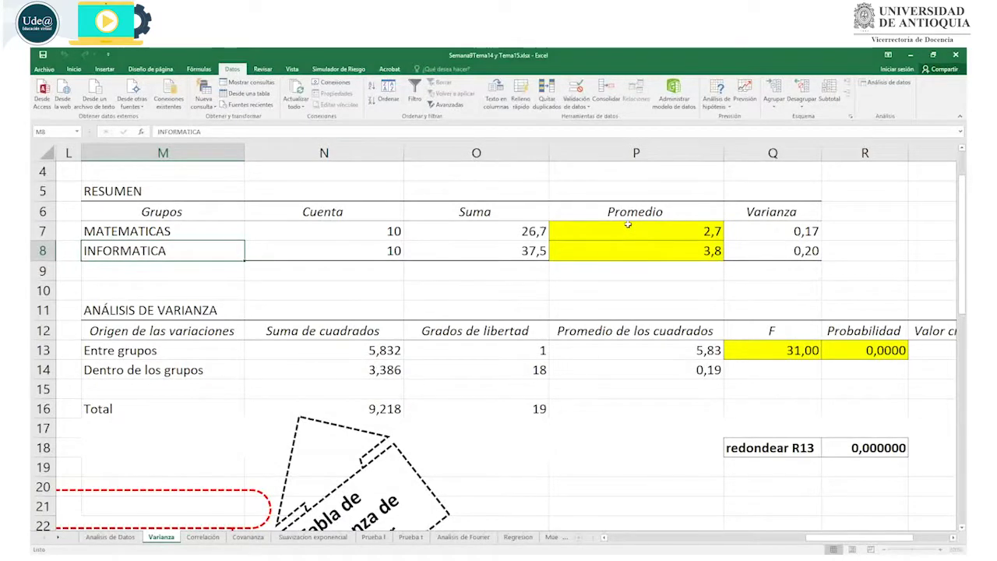
click(660, 227)
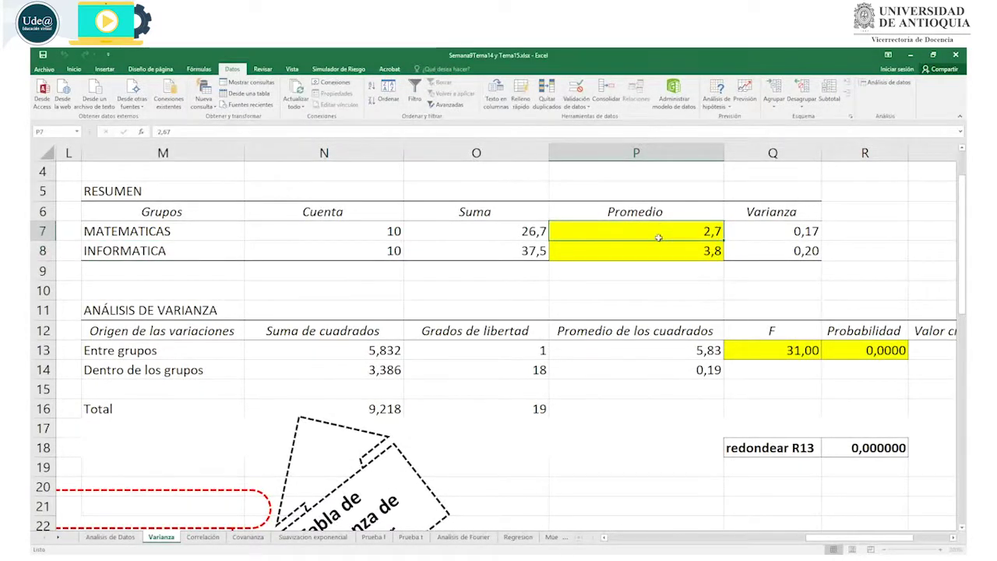
click(656, 248)
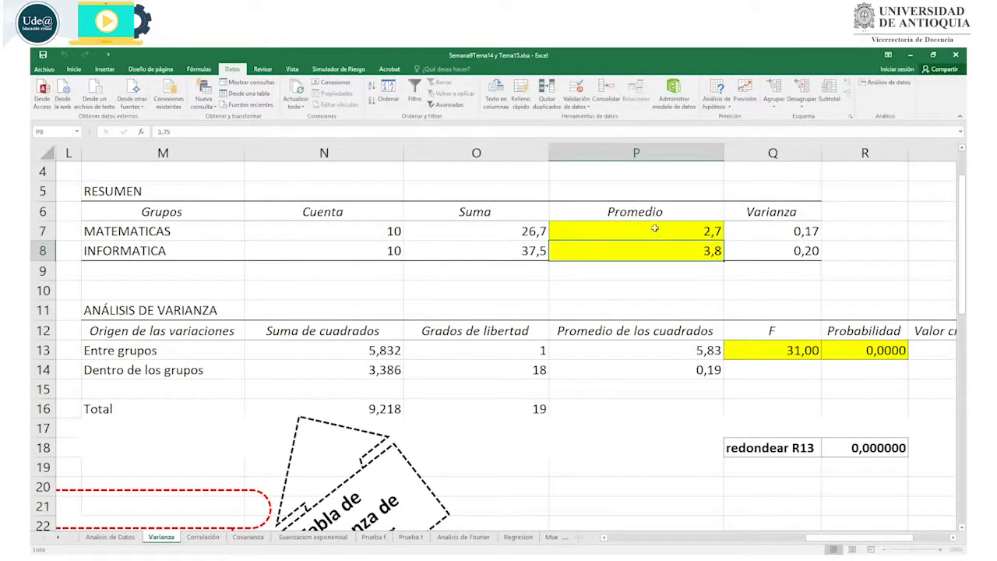
click(655, 228)
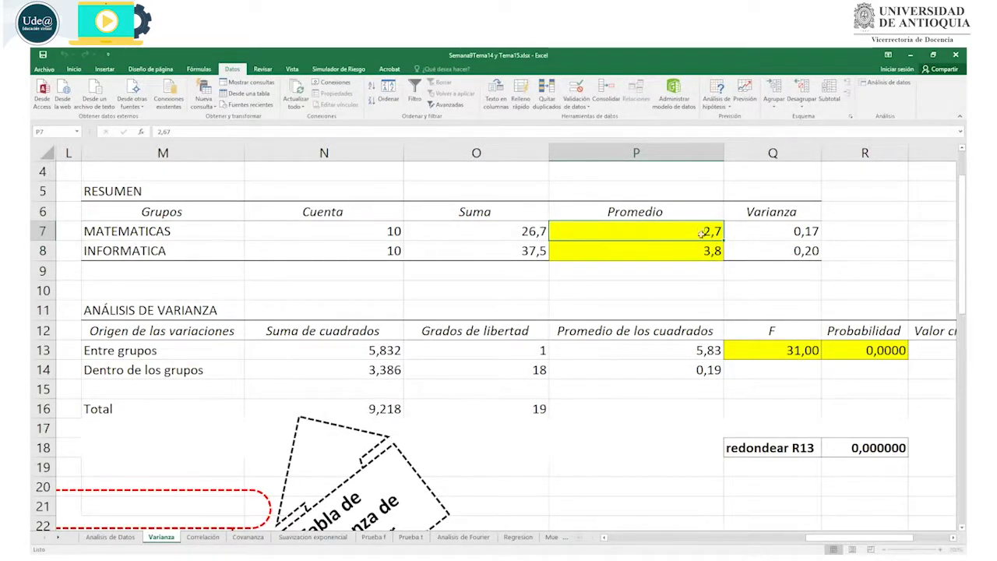
drag(701, 230, 706, 251)
click(666, 250)
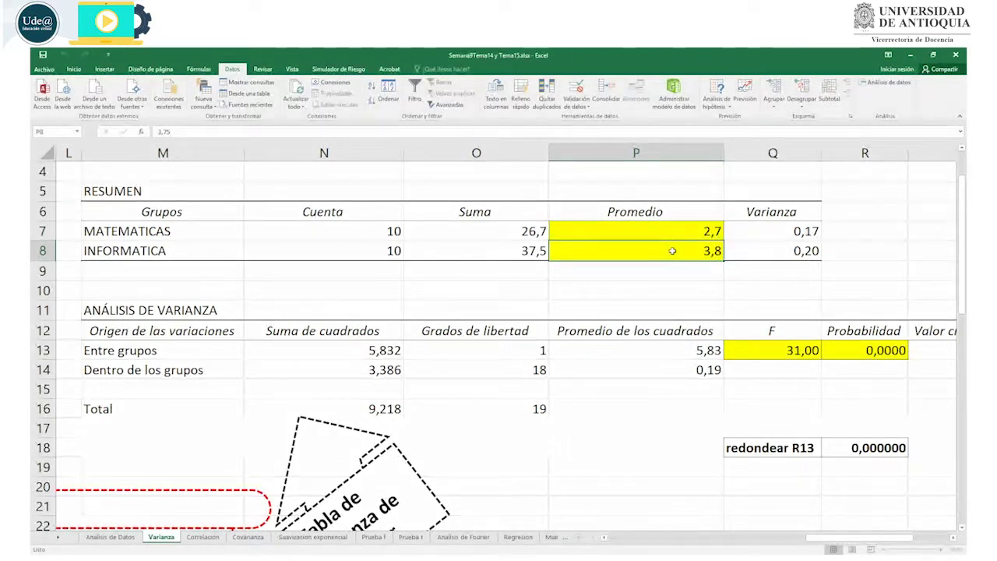
- Inspect the F statistic in cell Q13 of the ANÁLISIS DE VARIANZA table
click(962, 528)
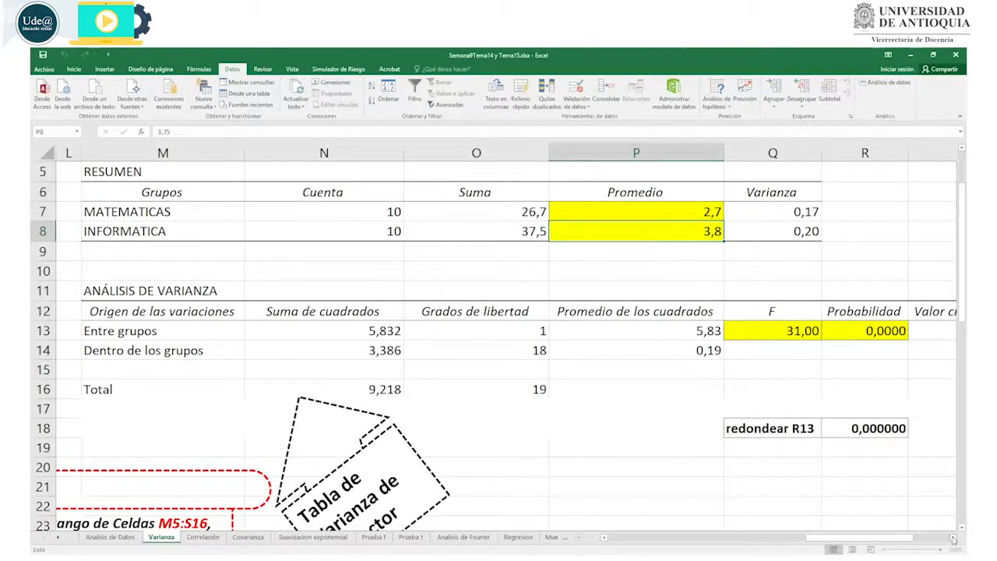
click(953, 539)
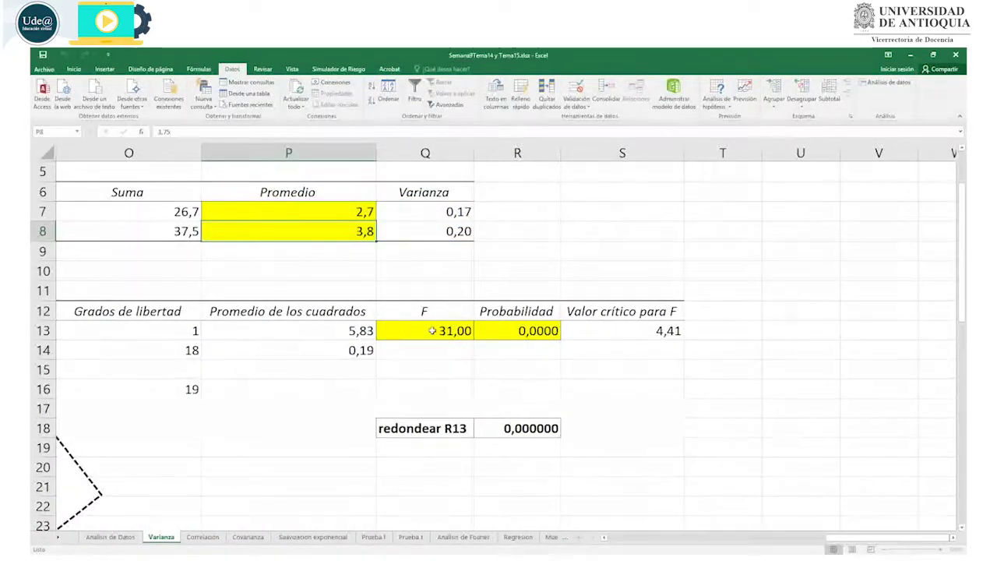
click(434, 331)
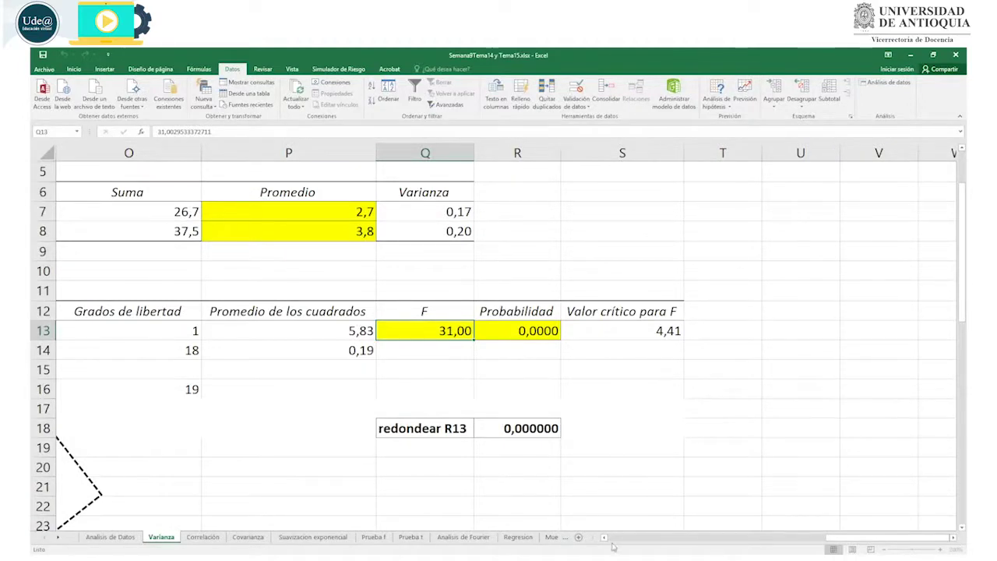
- Read the interpretation note below the results tables, covering range M5:S16, the F test, the probability and the Alpha significance level
scroll(605, 544, left, 4)
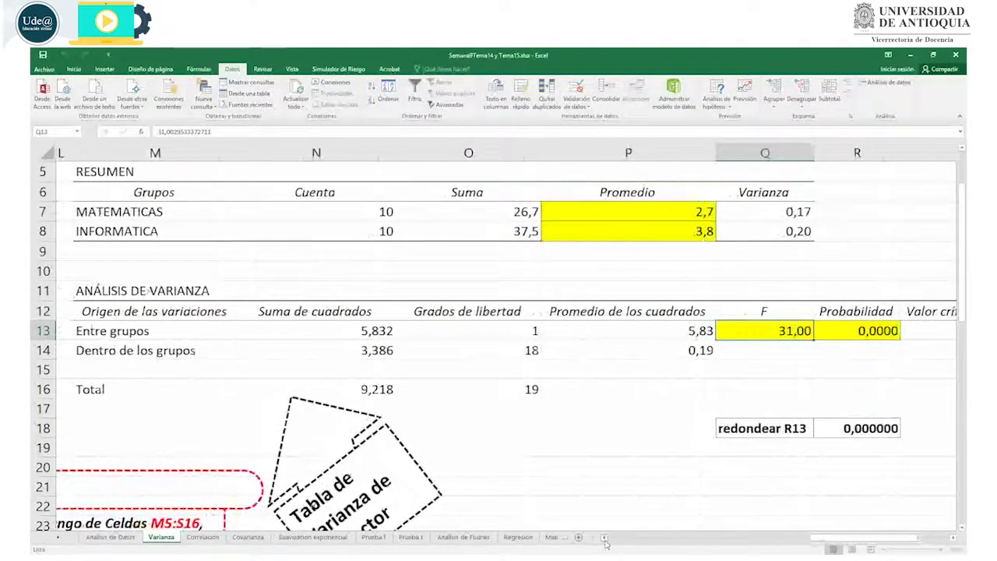
scroll(606, 545, left, 1)
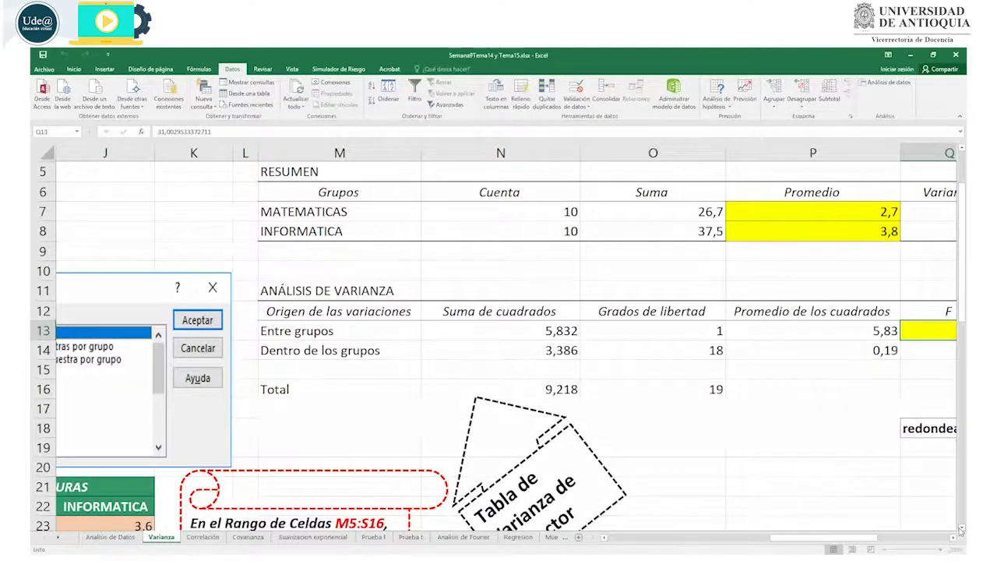
scroll(962, 529, down, 3)
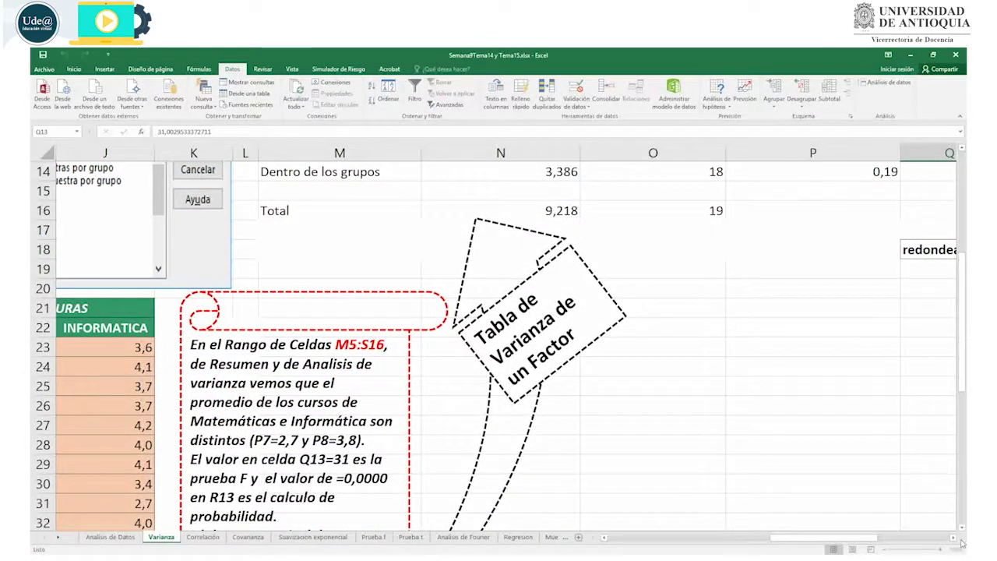
scroll(961, 542, down, 2)
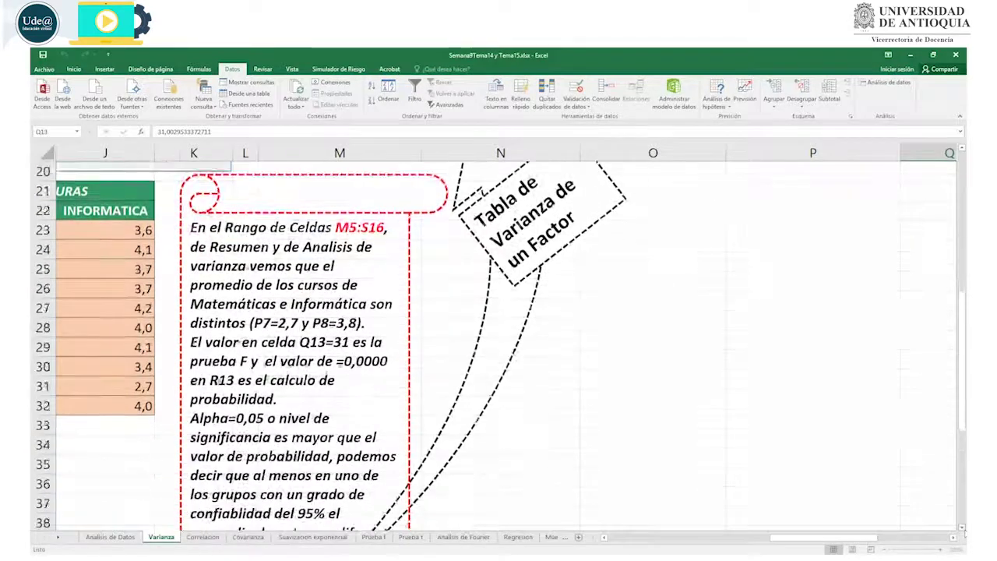
scroll(431, 331, down, 1)
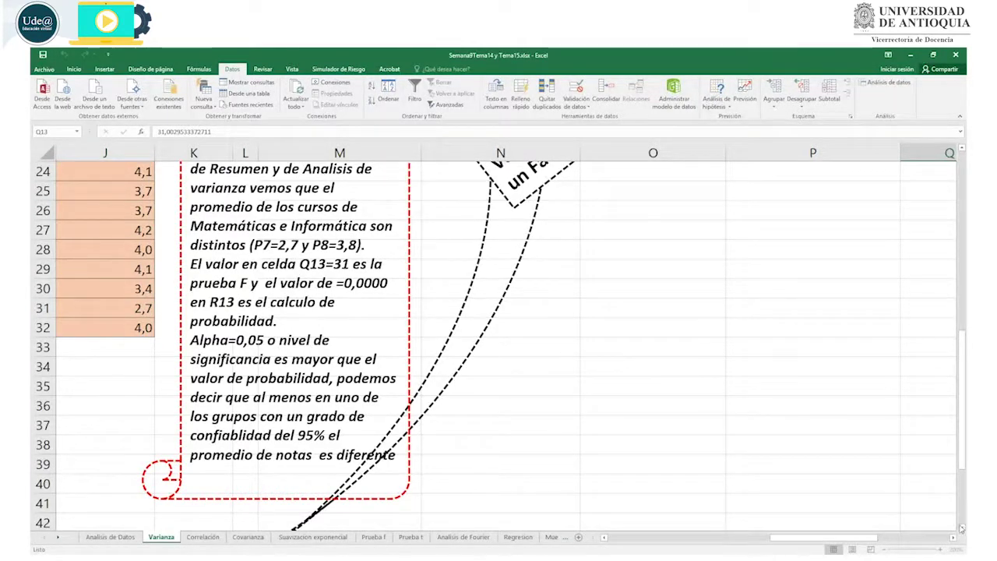
click(963, 529)
click(963, 529)
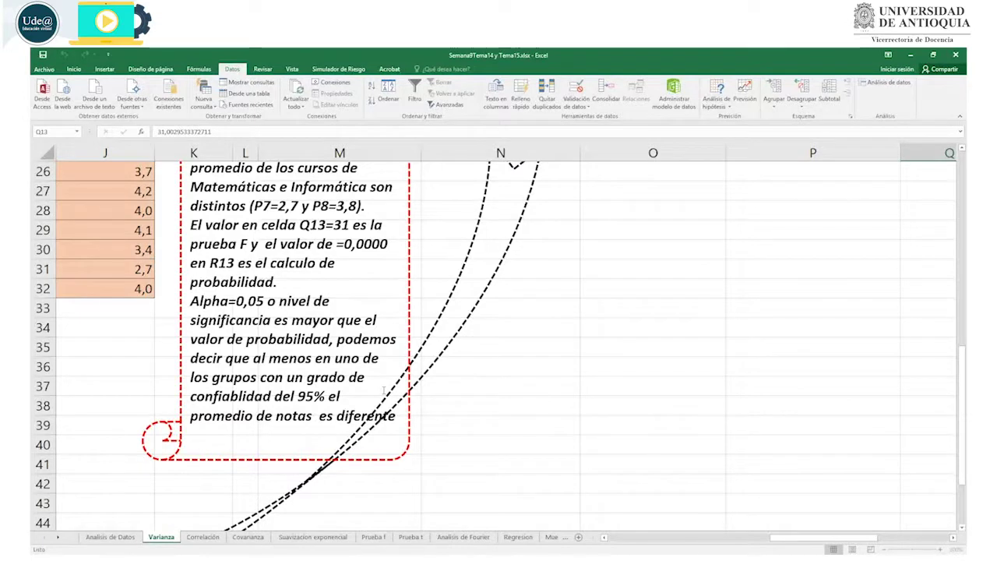
- Review the RESUMEN and ANÁLISIS DE VARIANZA tables again, from the group averages across to the F and Probabilidad columns
scroll(963, 154, up, 3)
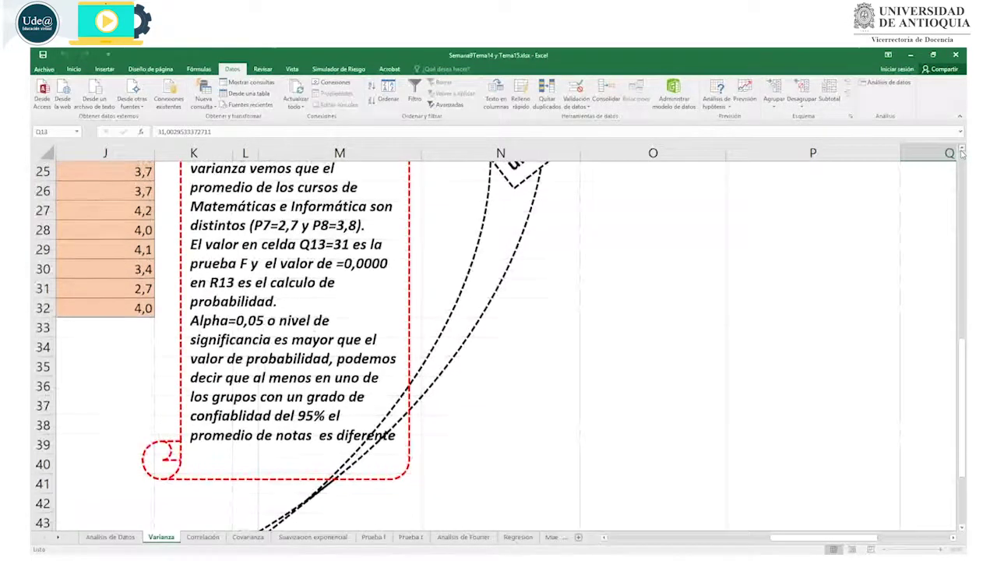
scroll(962, 153, up, 4)
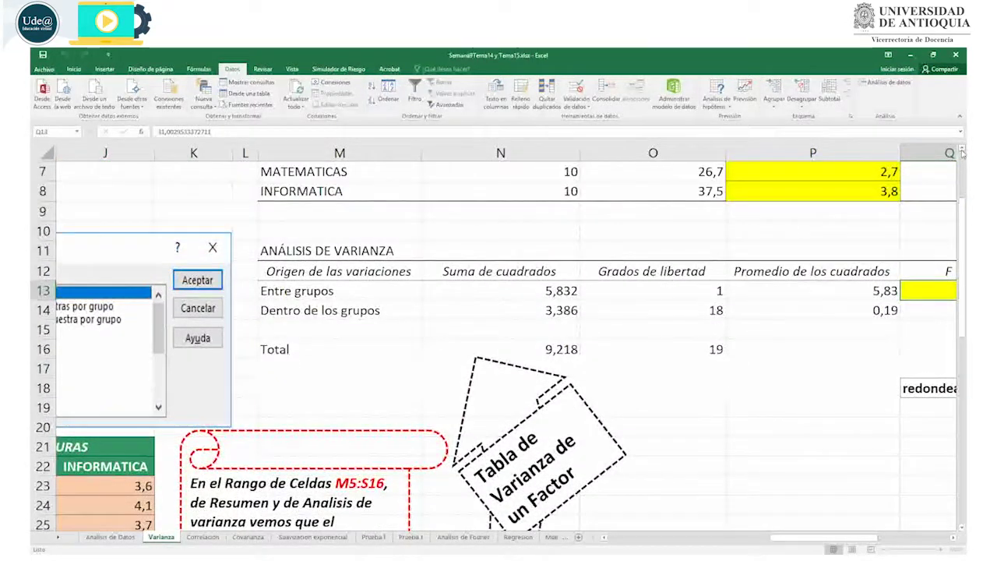
scroll(963, 153, up, 2)
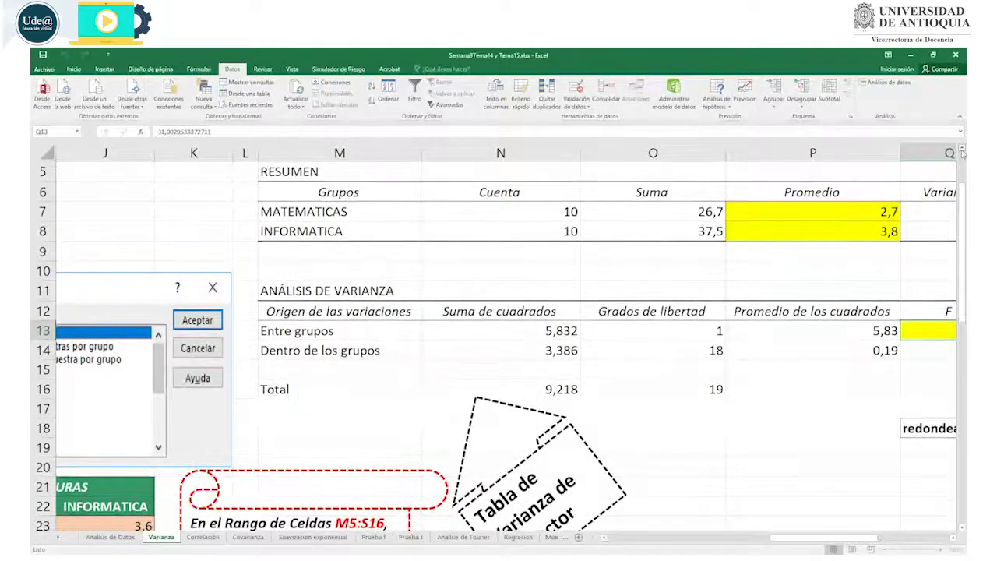
click(952, 538)
click(952, 537)
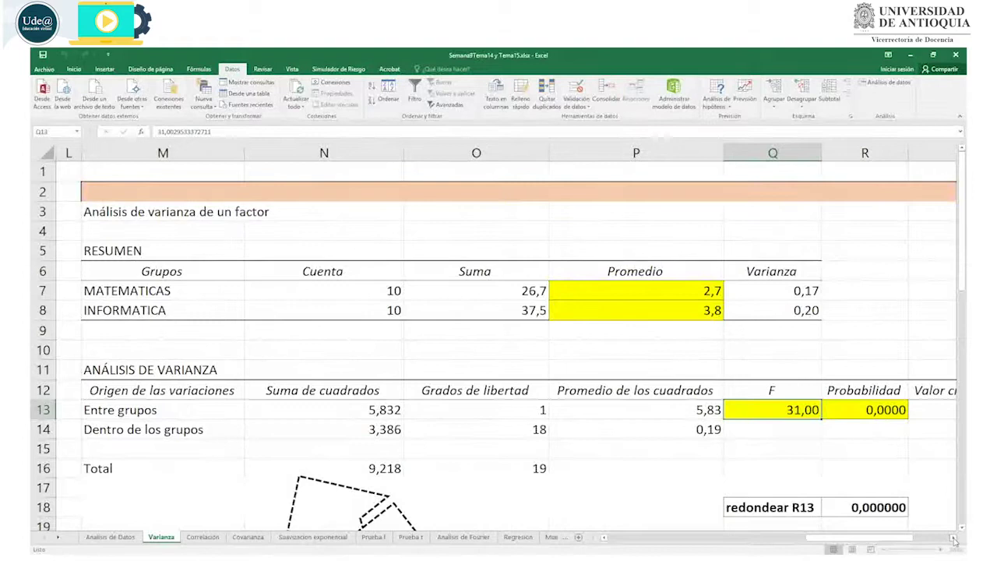